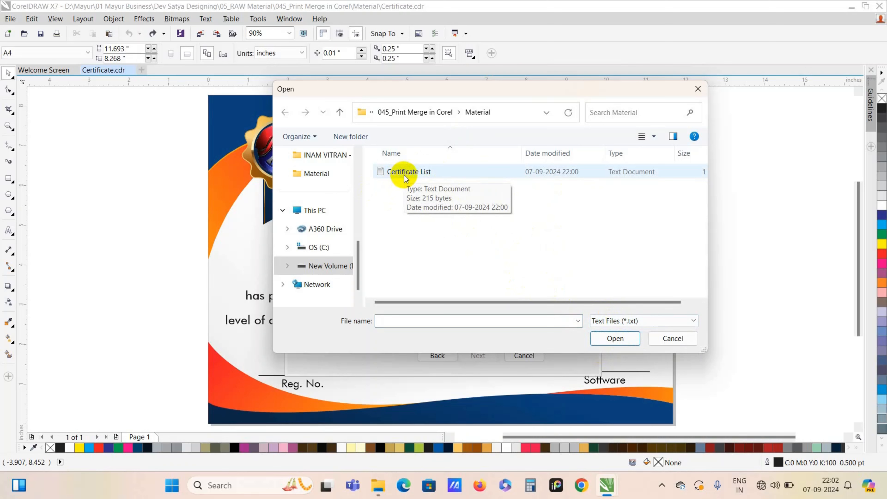
Load the Certificate List text file as the print merge data source and finish the wizard with the imported fields and records.
left_click(467, 171)
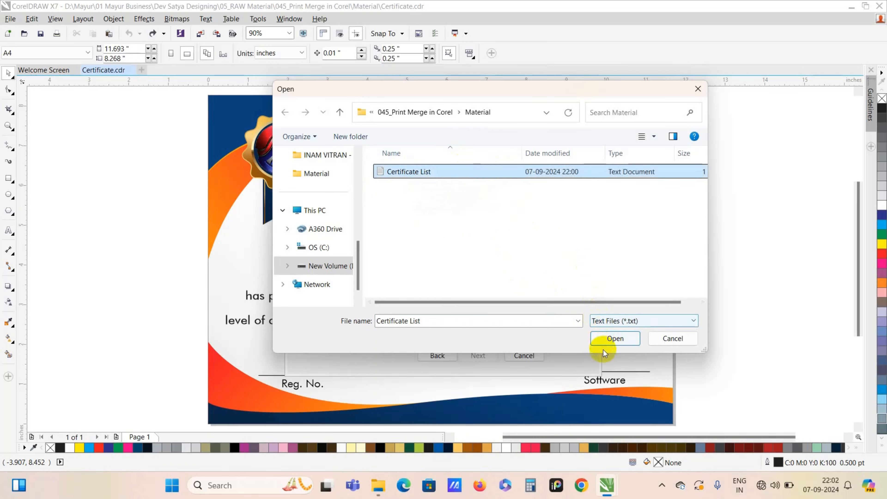
left_click(615, 338)
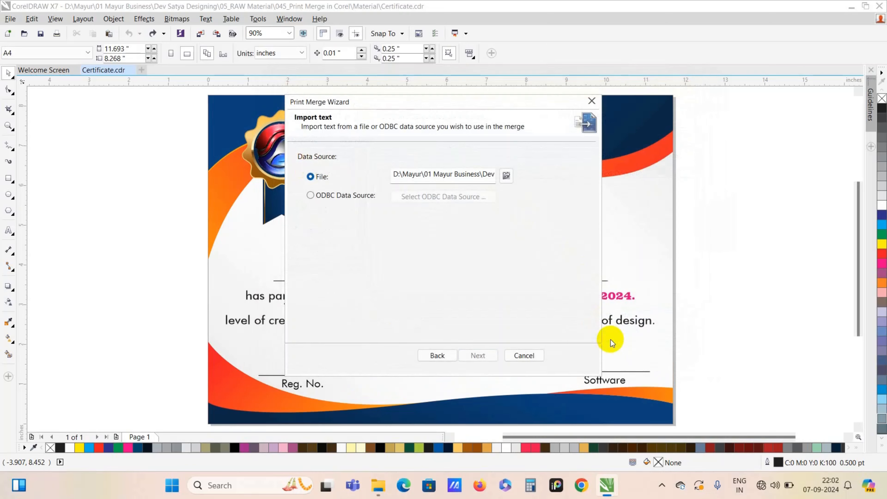
left_click(478, 355)
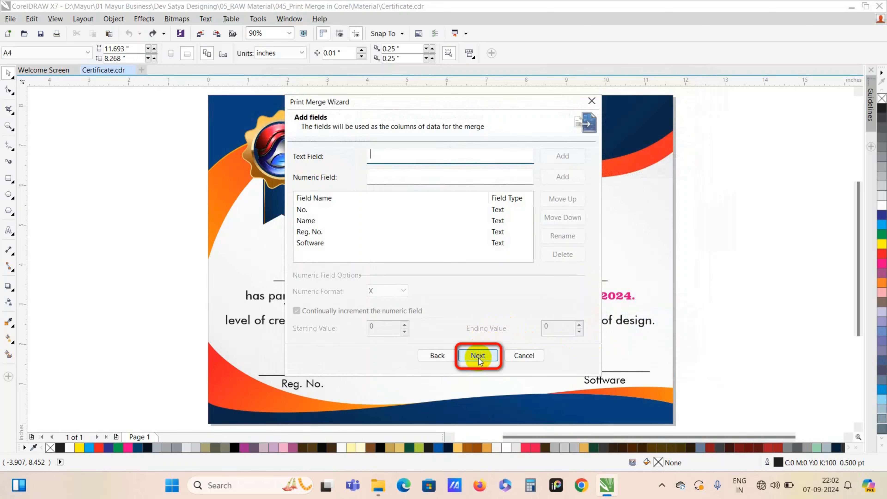
left_click(478, 357)
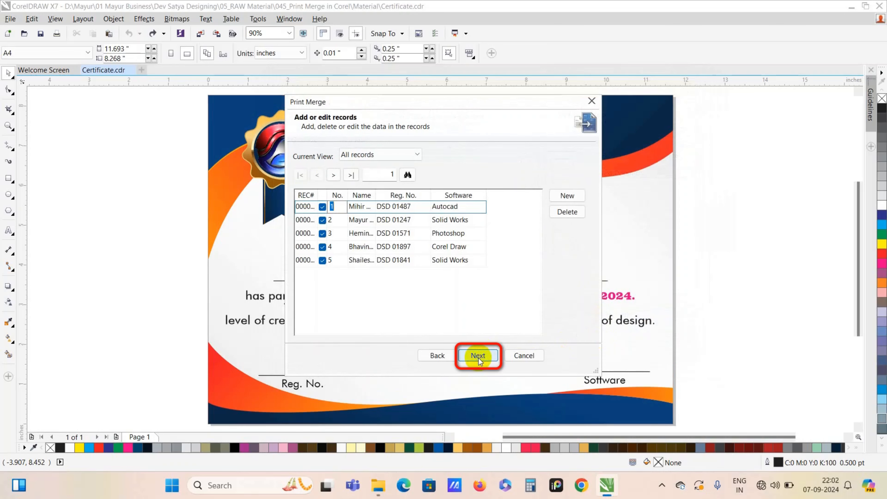
left_click(478, 356)
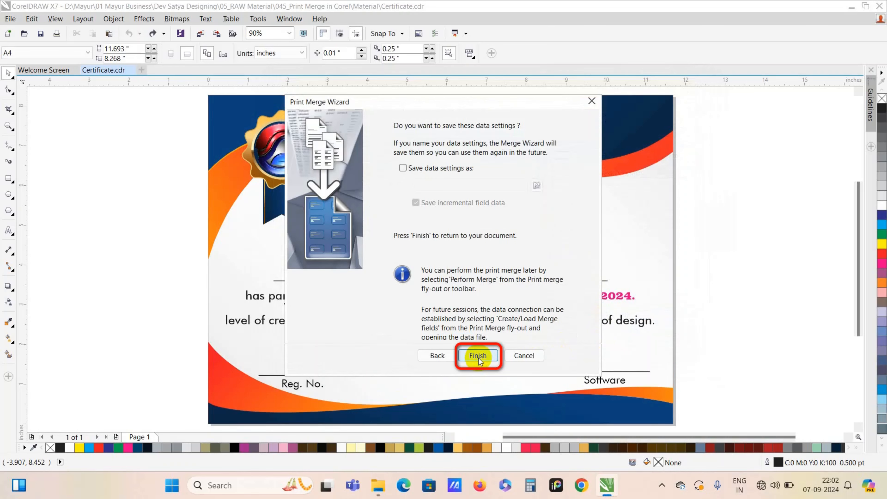
left_click(479, 355)
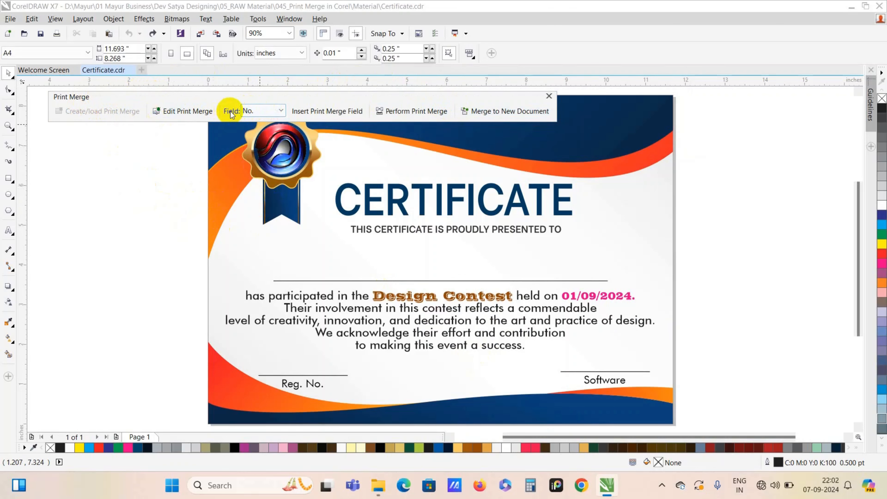
Check the column headings in the Excel certificate list, and insert the Name merge field above the recipient line at 35.71 pt in CorelDRAW.
left_click(259, 113)
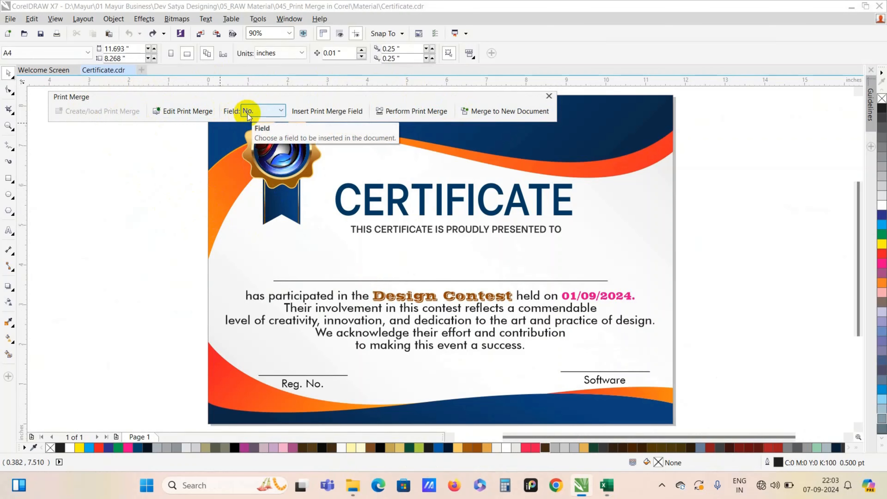
left_click(607, 486)
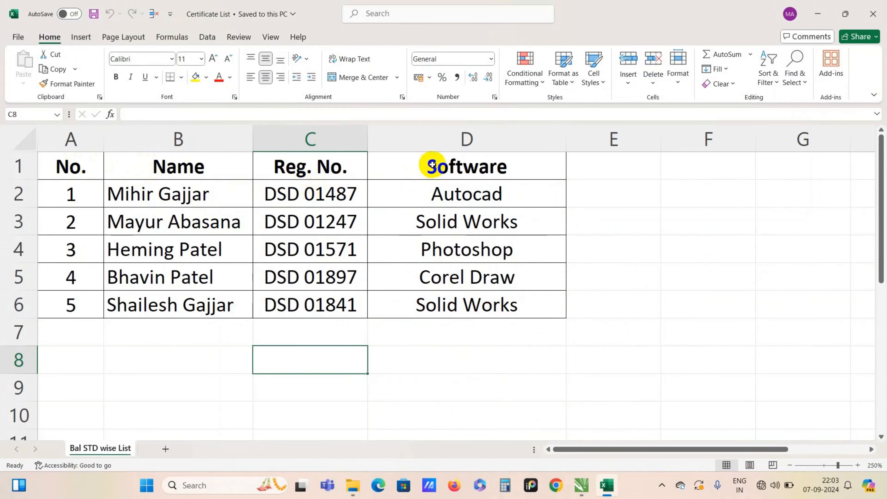
left_click(579, 486)
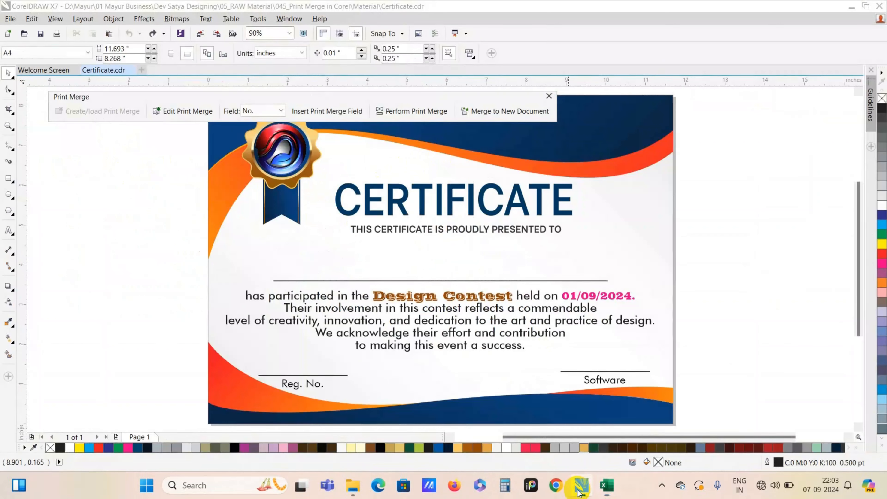
left_click(262, 112)
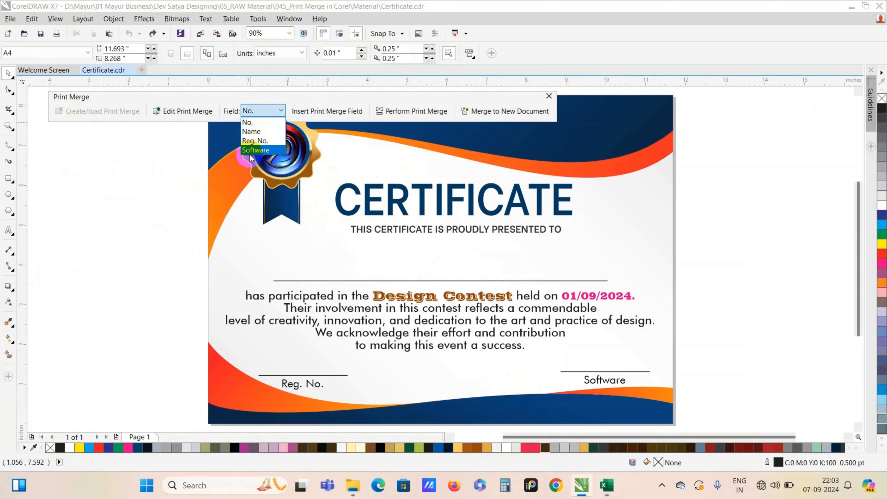
left_click(255, 133)
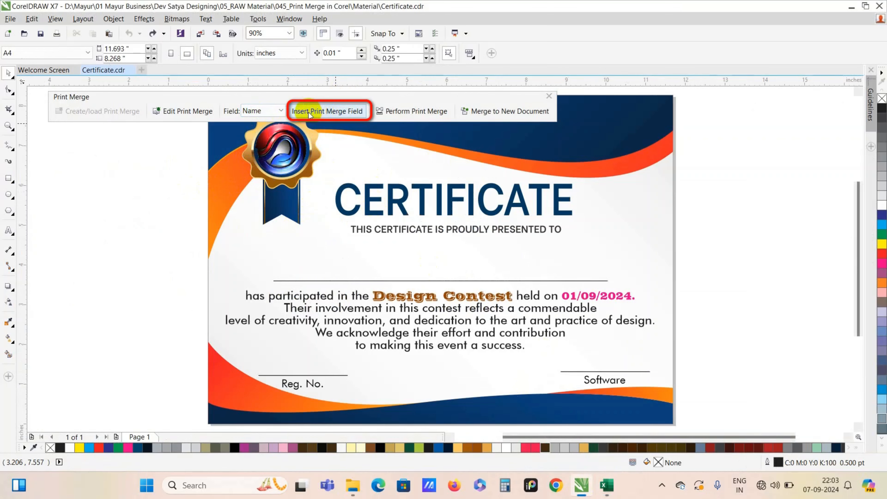
left_click(324, 112)
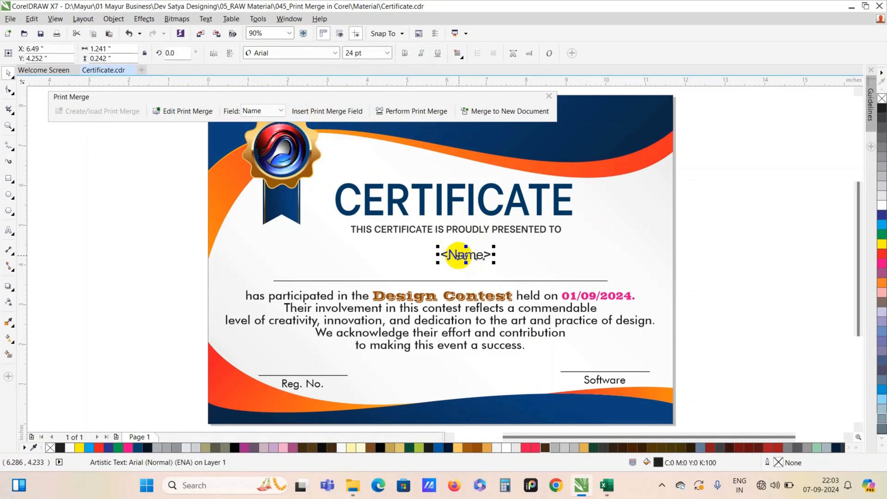
left_click_drag(437, 261, 367, 264)
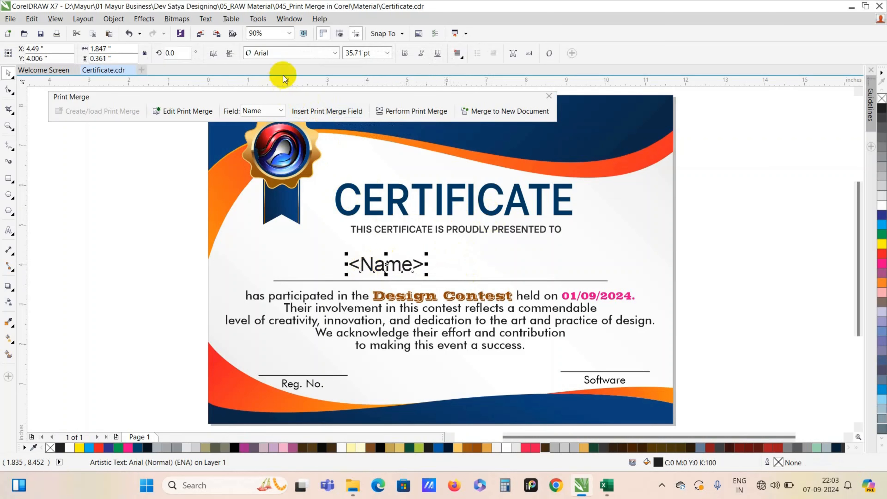
Format the Name field text as bold, colour it cyan and set its font to Vineta BT.
left_click(404, 56)
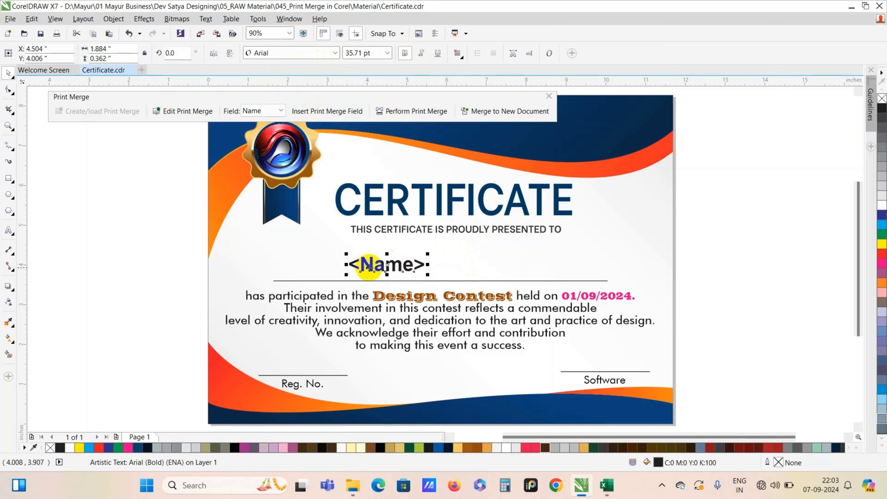
left_click(374, 262)
key("ctrl+a")
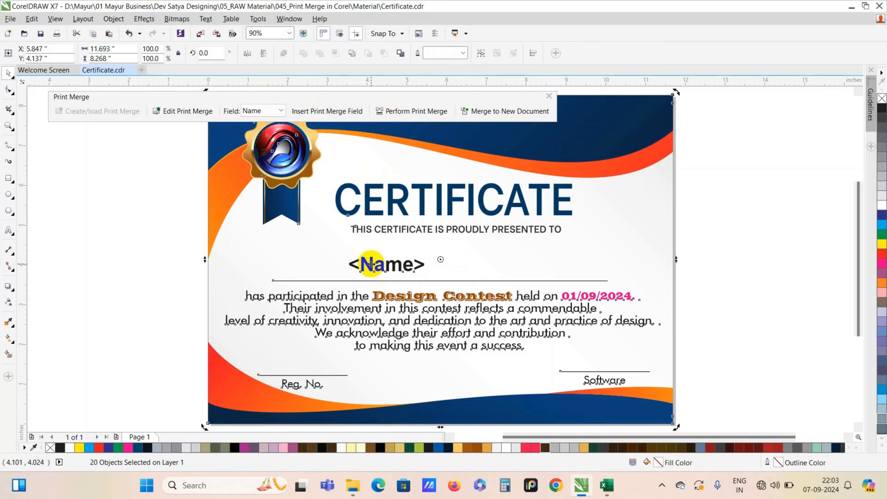
left_click(371, 264)
key("Escape")
left_click(371, 266)
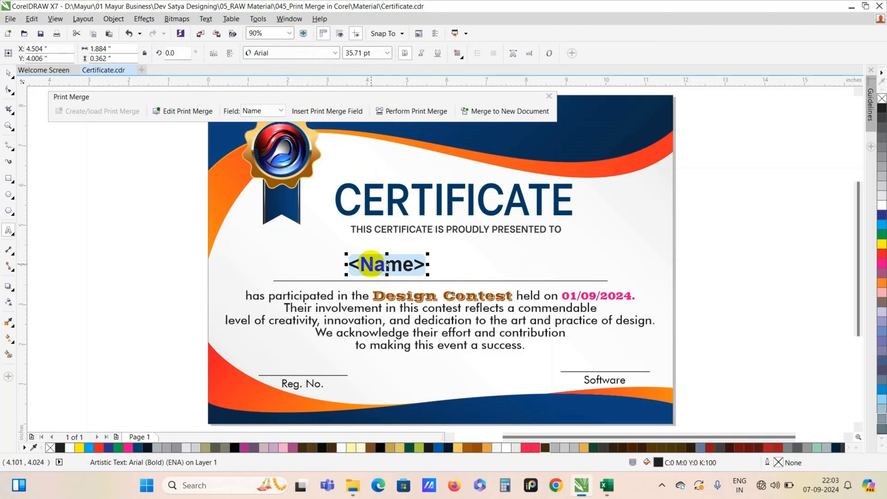
left_click(89, 447)
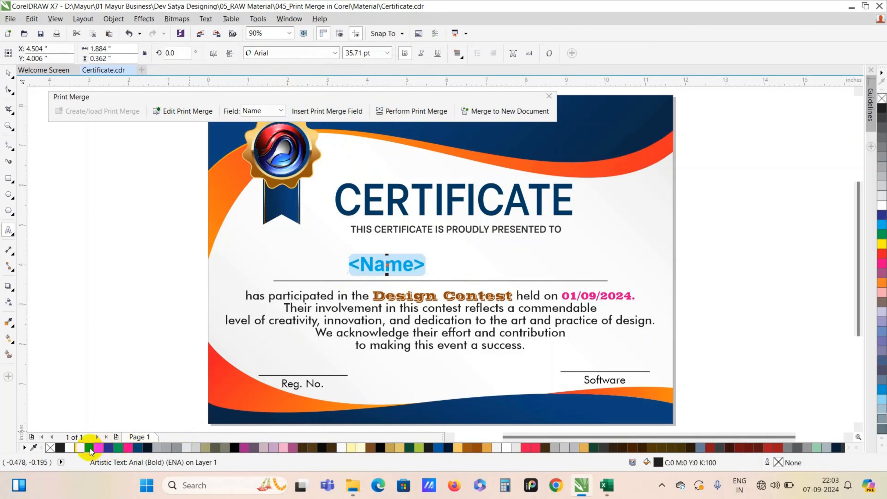
left_click(310, 53)
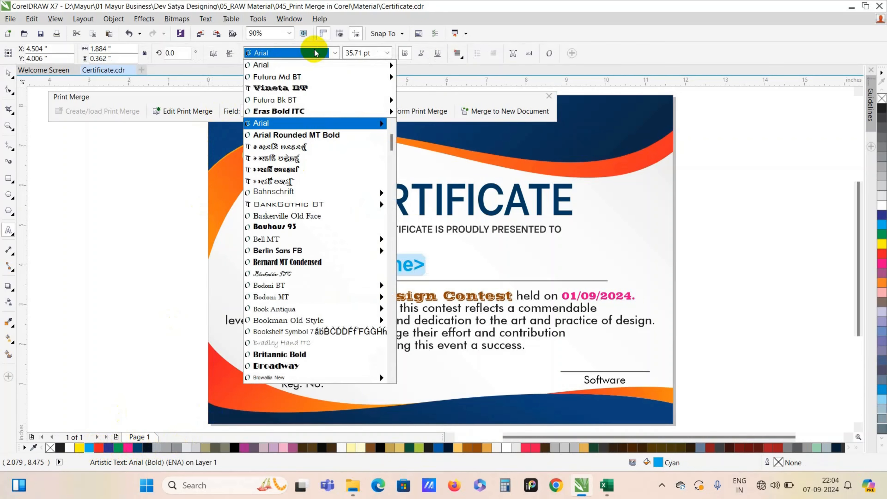
left_click(275, 91)
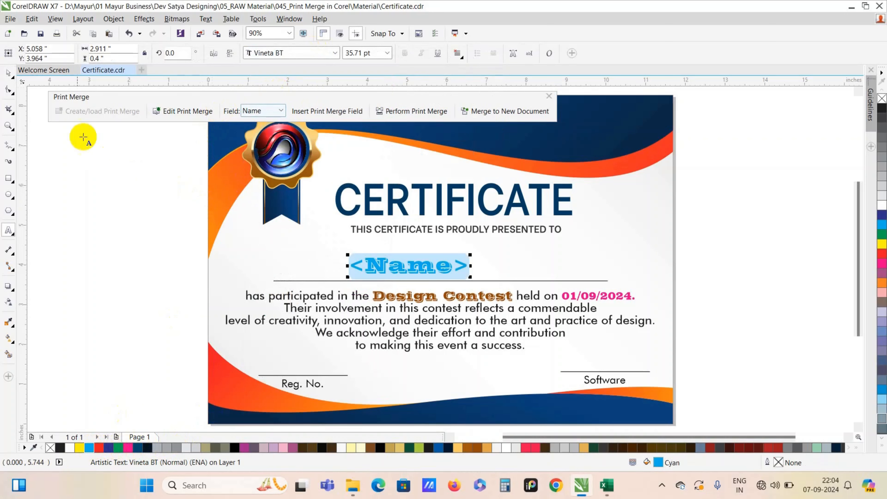
left_click(10, 75)
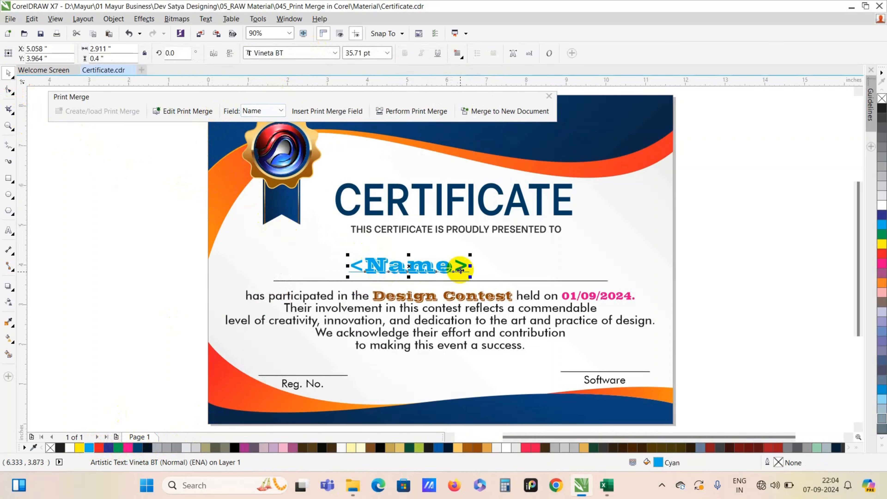
Insert the Reg. No. merge field and place it just above the line over the Reg. No. label.
left_click(270, 113)
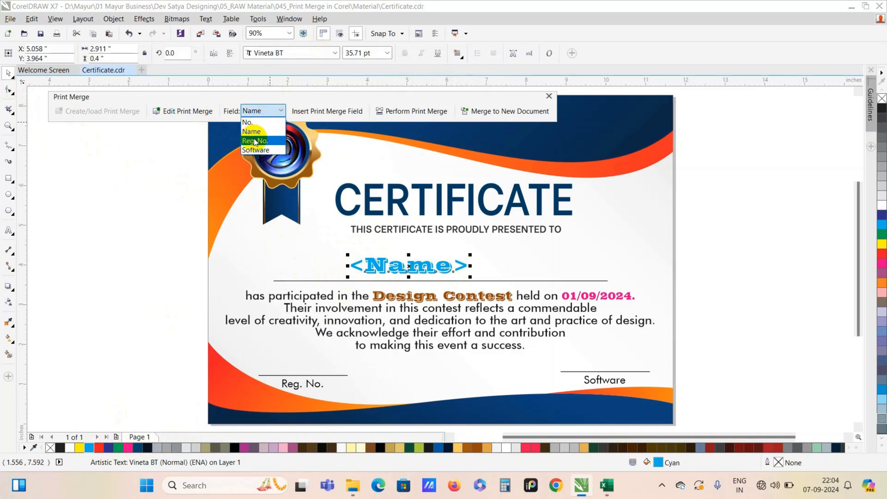
left_click(254, 140)
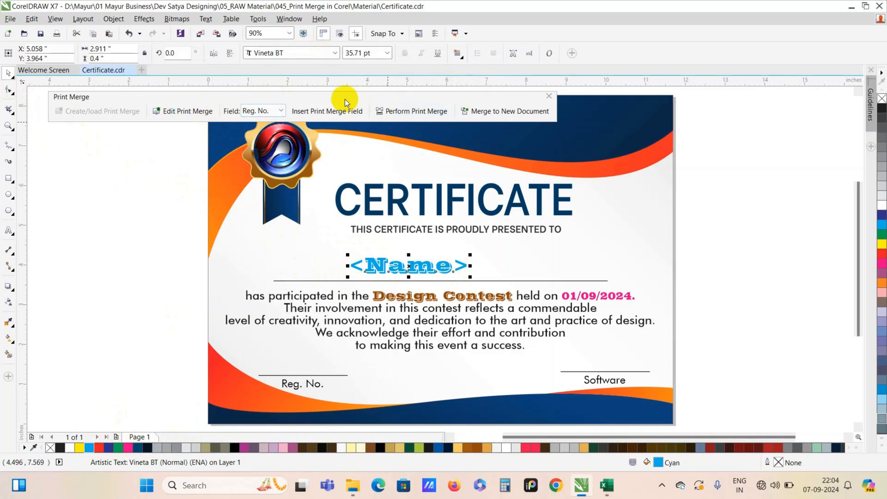
left_click(312, 111)
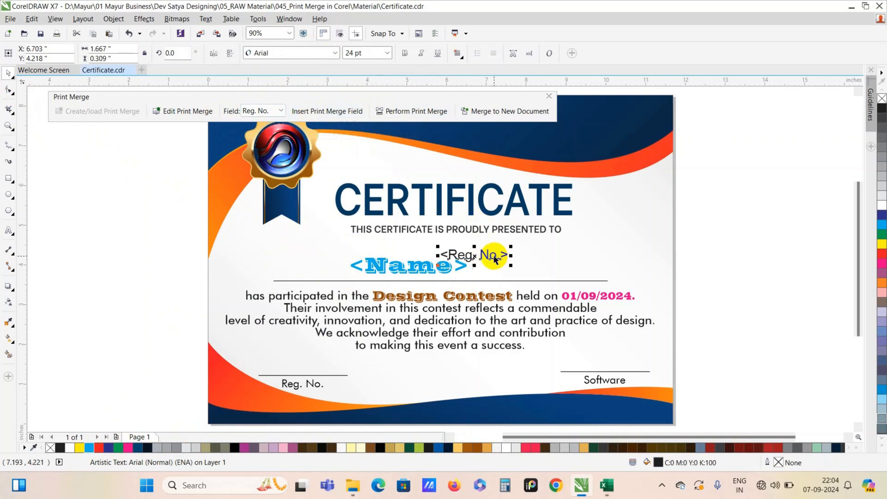
mouse_move(493, 258)
left_mouse_down()
mouse_move(483, 254)
mouse_move(469, 282)
mouse_move(362, 329)
mouse_move(324, 362)
mouse_move(307, 364)
mouse_move(317, 364)
left_mouse_up()
Make the Reg. No. merge field text bold and colour it red.
double_click(317, 364)
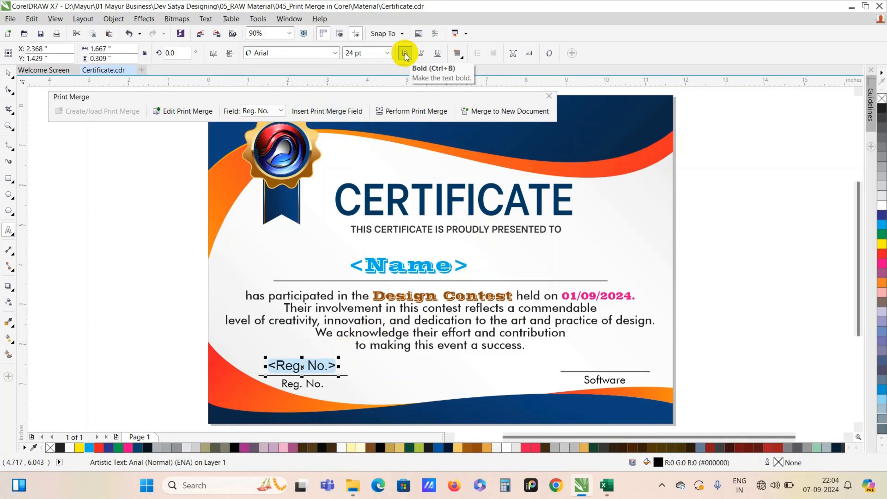
left_click(405, 54)
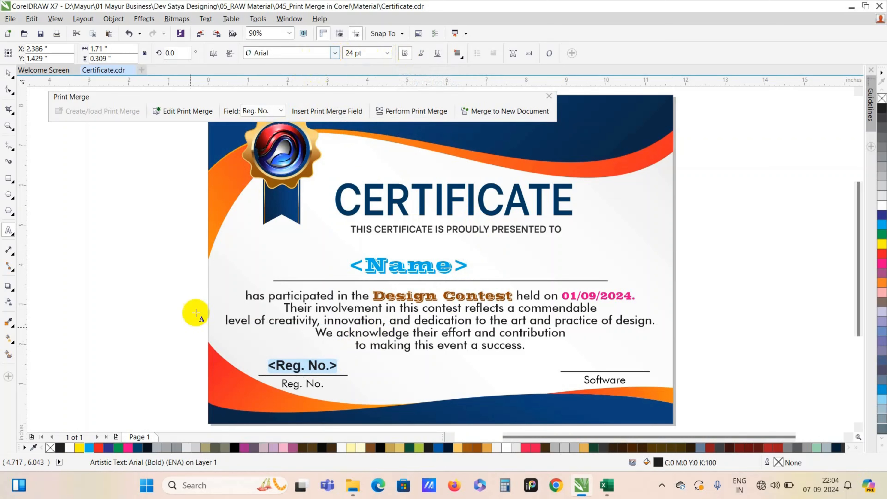
left_click(100, 449)
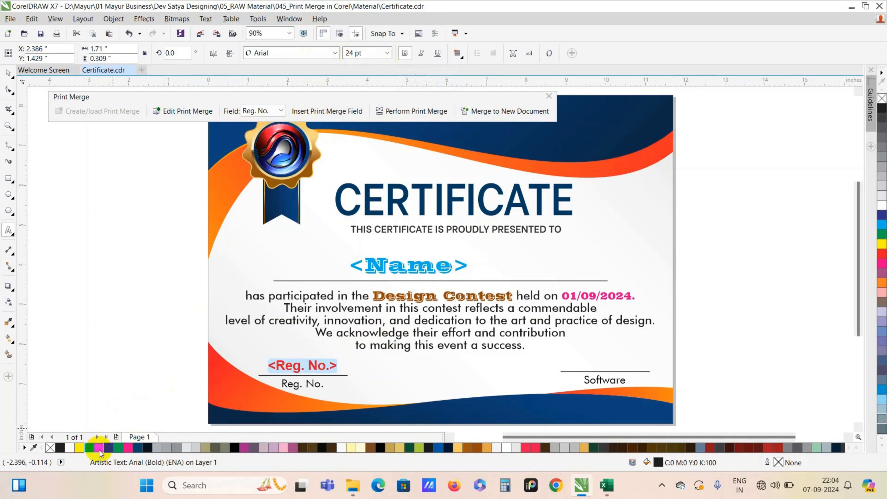
Insert the Software merge field and place it just above the line over the Software label.
left_click(262, 112)
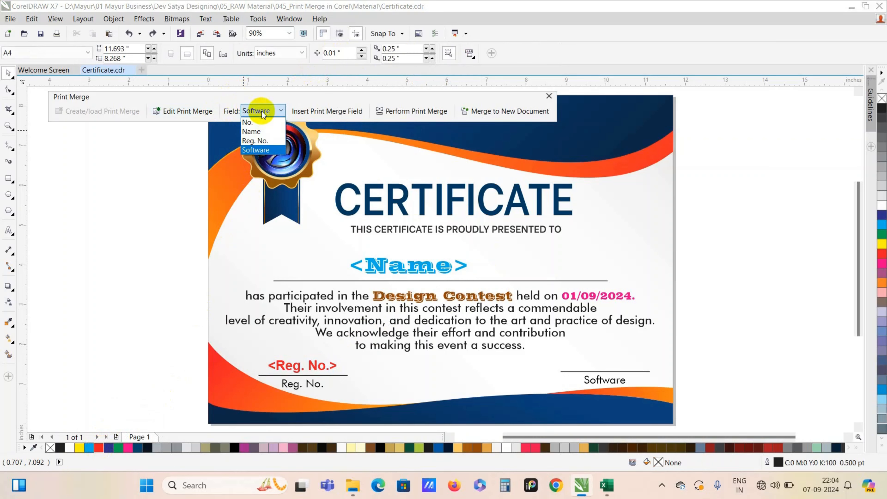
left_click(252, 151)
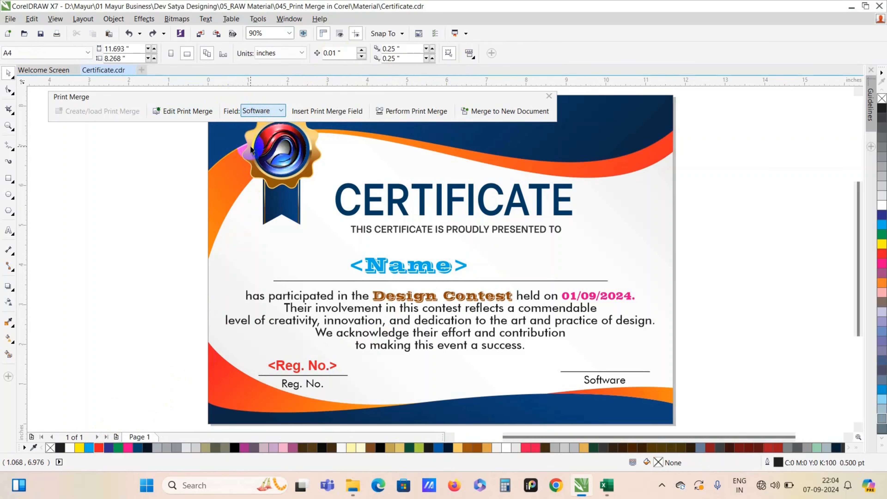
left_click(323, 111)
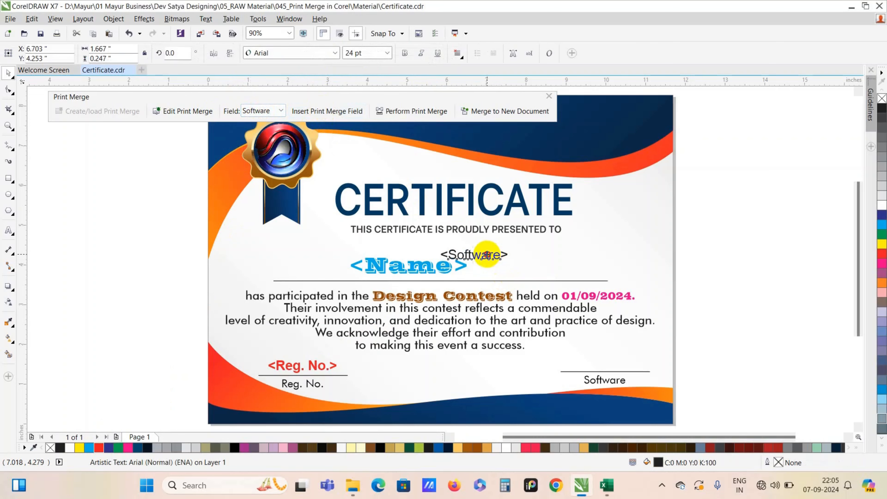
mouse_move(486, 255)
left_mouse_down()
mouse_move(563, 314)
mouse_move(590, 356)
mouse_move(609, 360)
left_mouse_up()
Make the Software merge field text bold and colour it dark brown (C51 M68 Y90 K65).
double_click(610, 360)
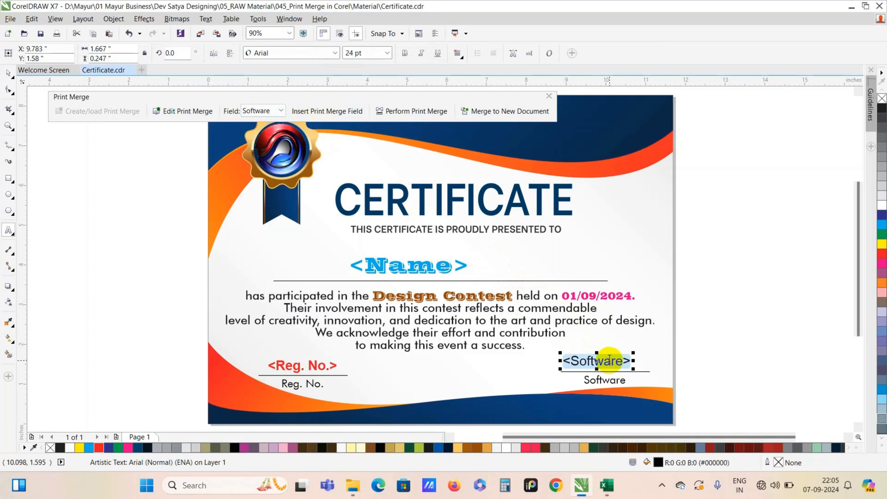
left_click(402, 59)
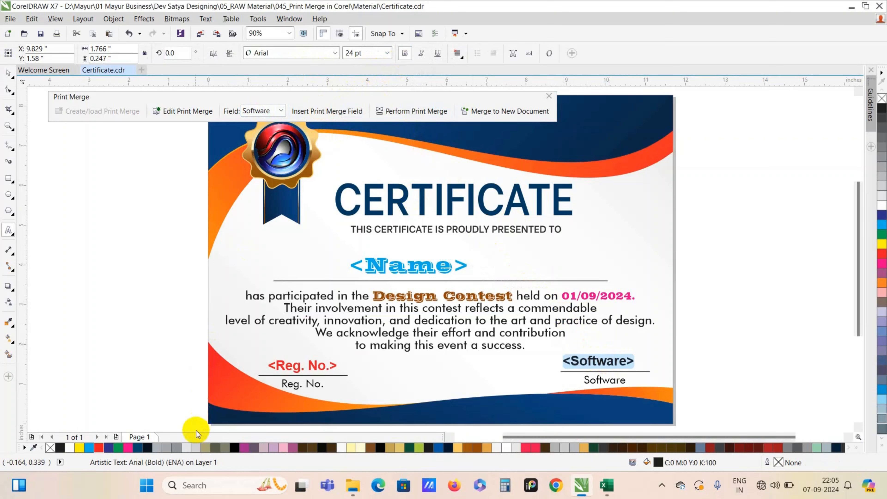
left_click(127, 448)
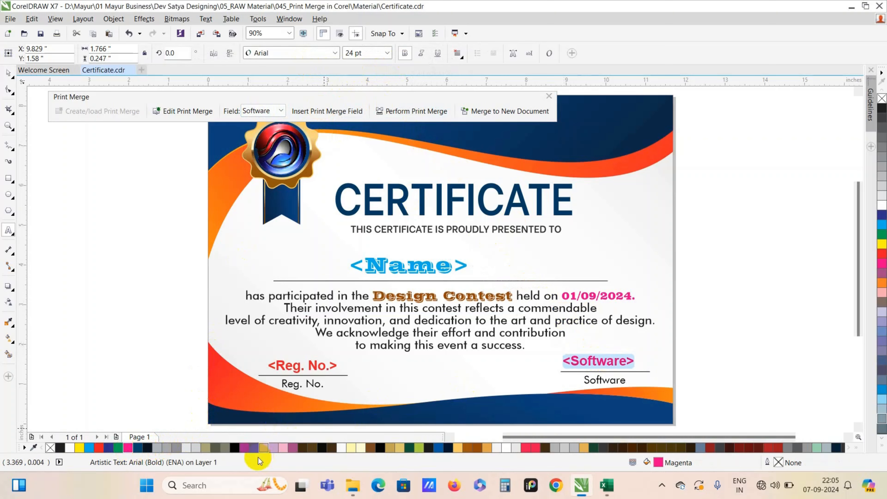
left_click(242, 449)
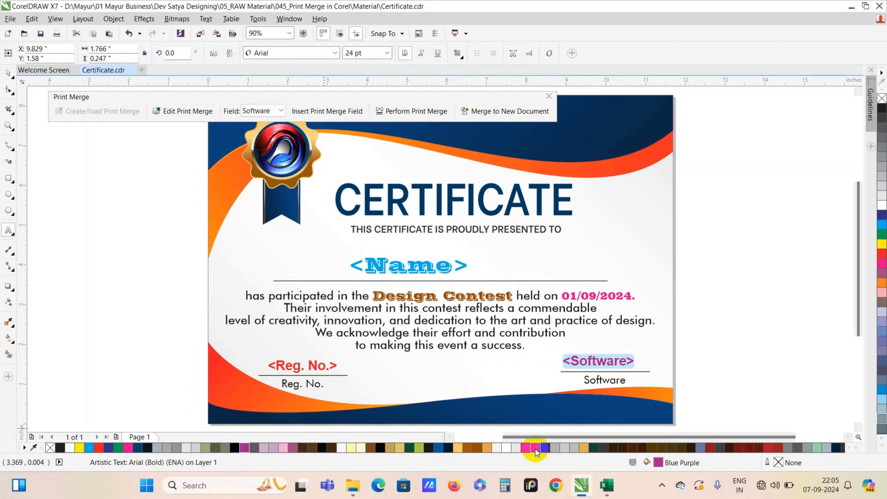
left_click(545, 448)
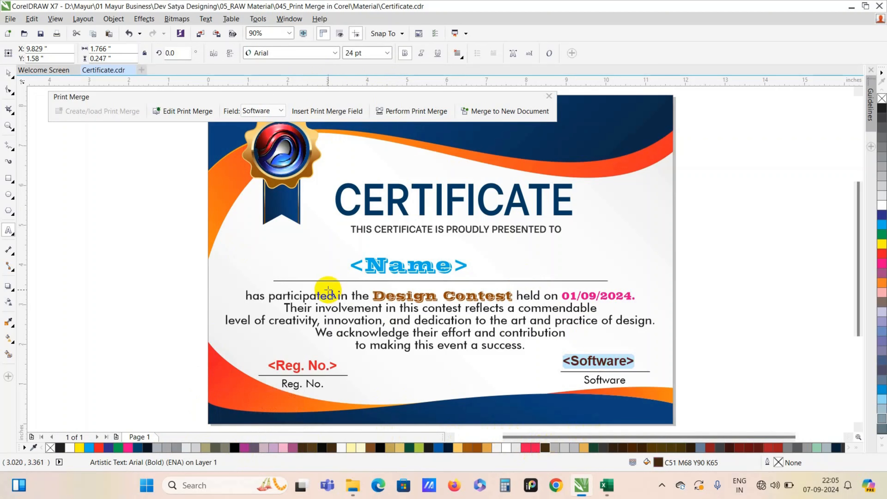
left_click(8, 74)
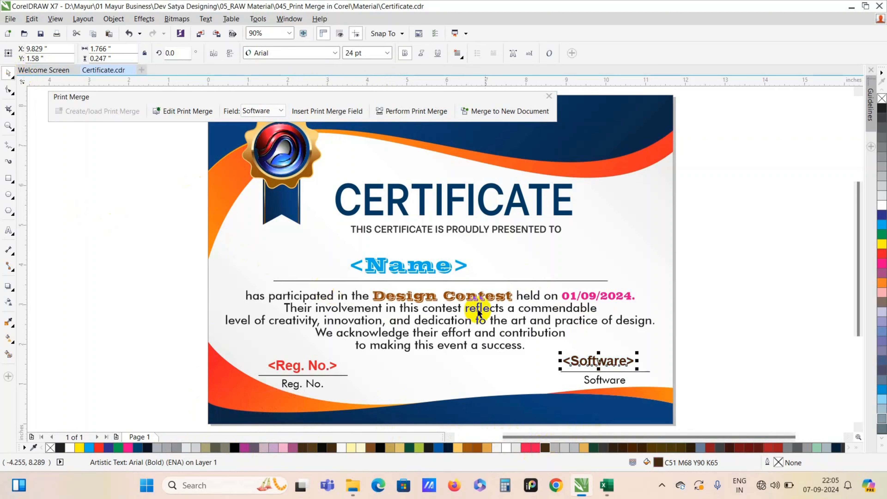
Move the Software merge field slightly right and down, closer to the line over the Software label.
left_click_drag(576, 357, 580, 359)
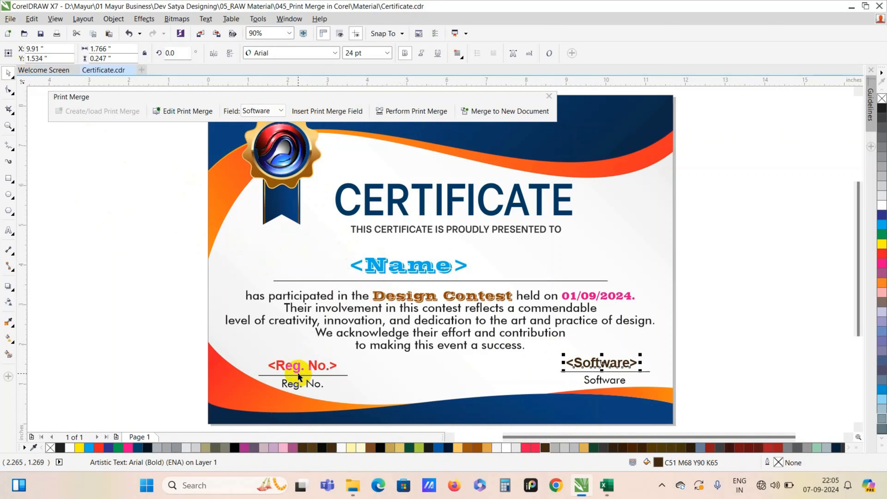
left_click(703, 345)
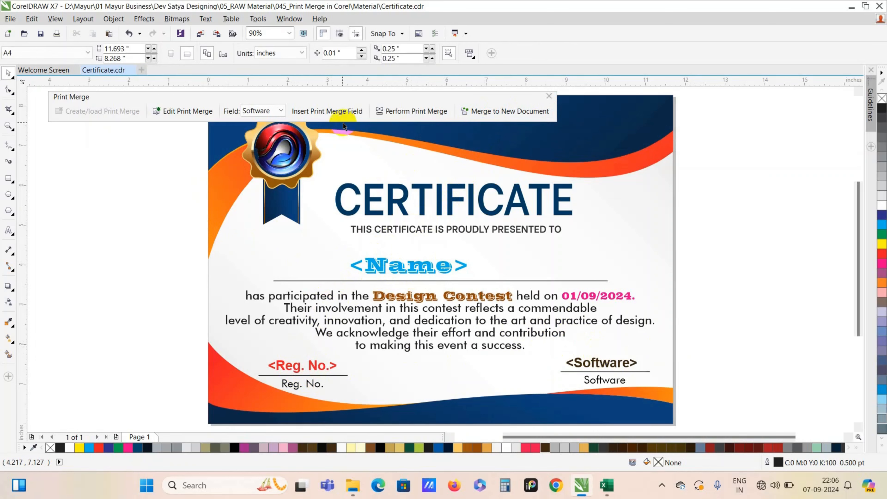
Merge the certificate with the list data into a new document.
left_click(265, 111)
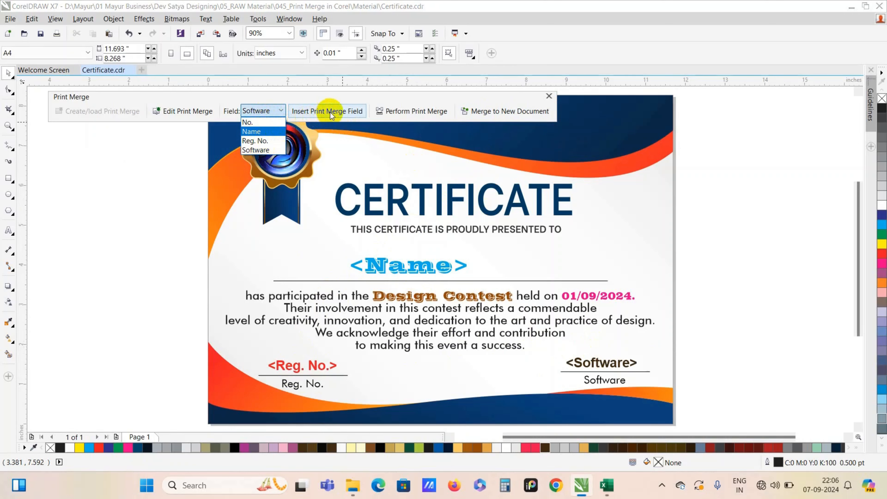
left_click(191, 186)
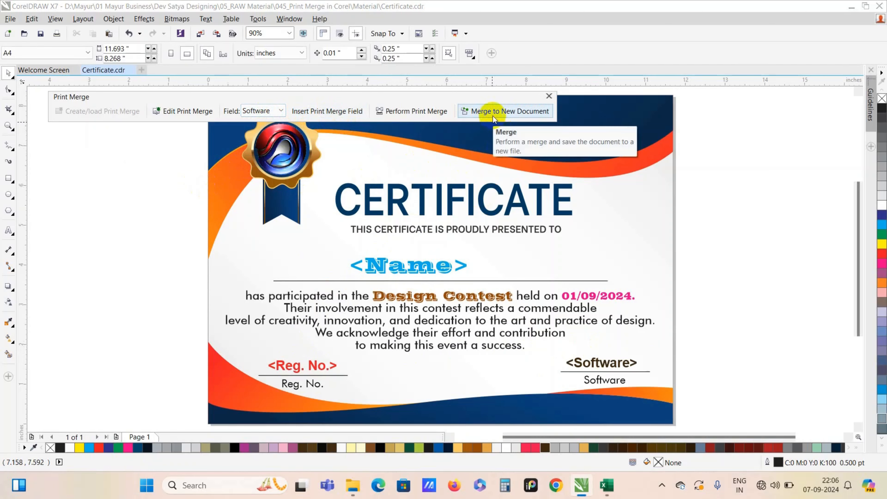
left_click(513, 112)
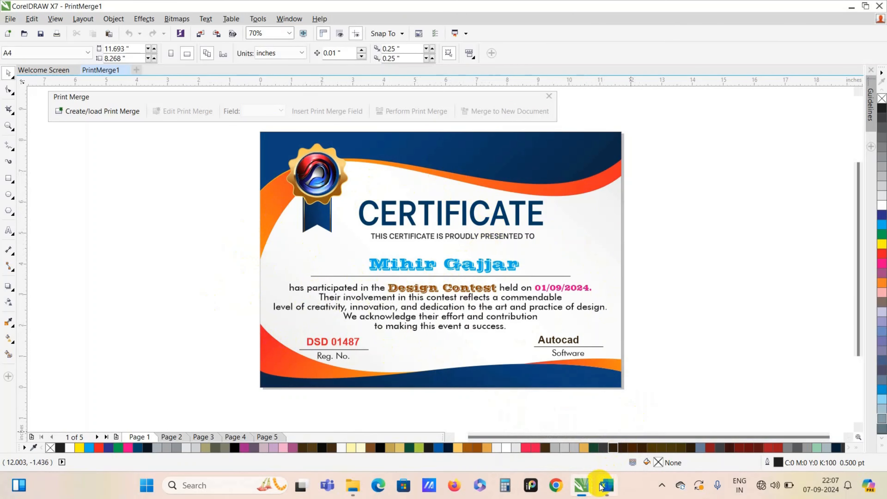
Switch to the Certificate List workbook in Excel and go through the Name column entries from row 2 to row 6.
left_click(607, 485)
left_click(134, 193)
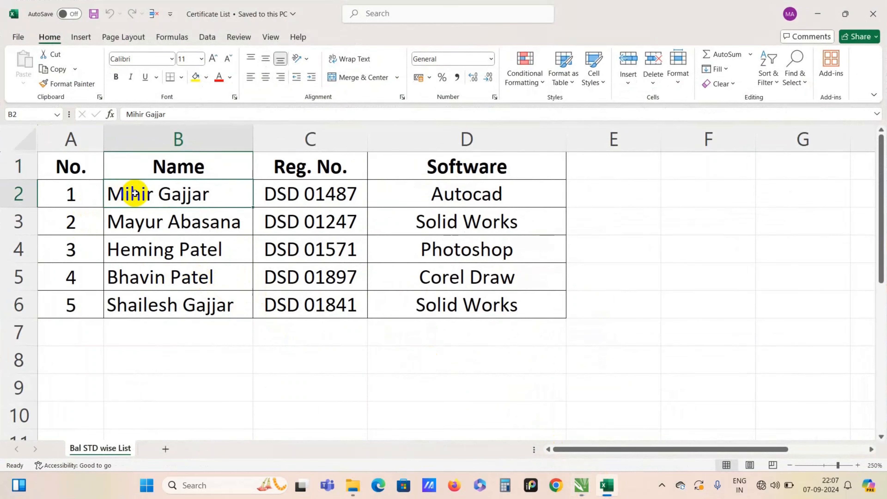
key("Down")
key("Down")
key("Down")
key("Down")
key("Down")
key("Up")
key("Up")
key("Up")
key("Up")
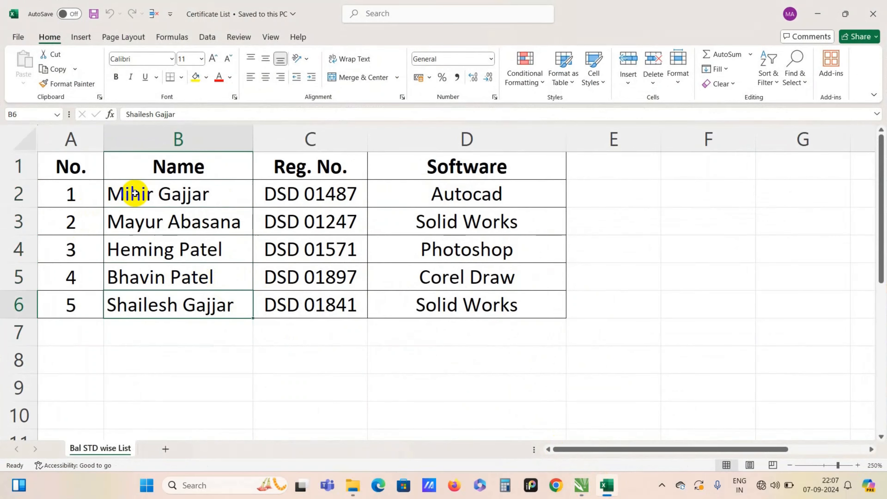
Compare the merged certificate on page 1 in CorelDRAW with the records in the Excel list, ending in CorelDRAW.
left_click(585, 488)
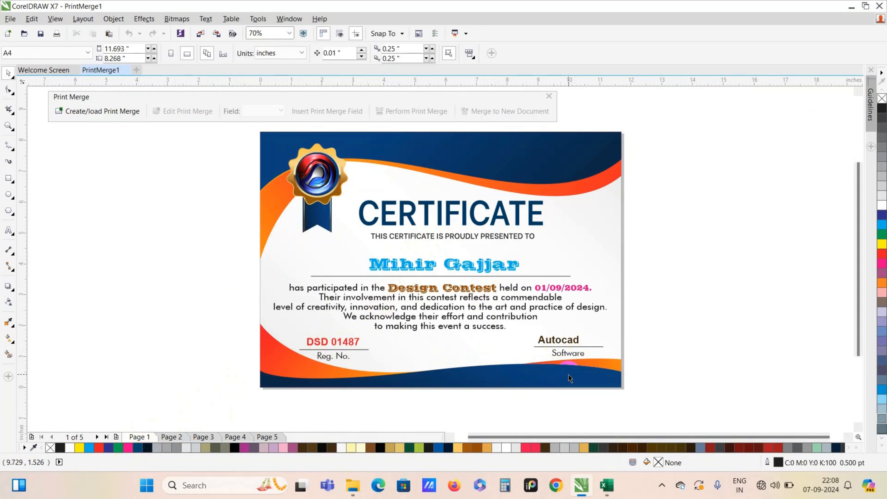
left_click(607, 485)
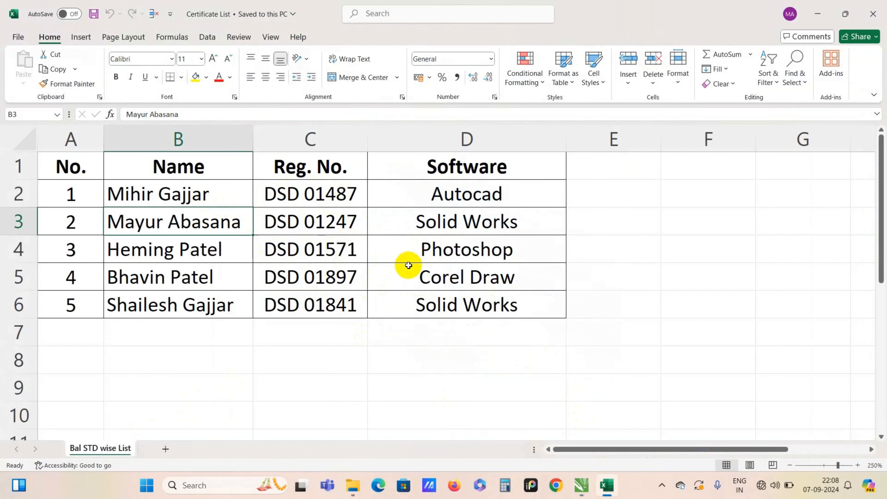
left_click(582, 485)
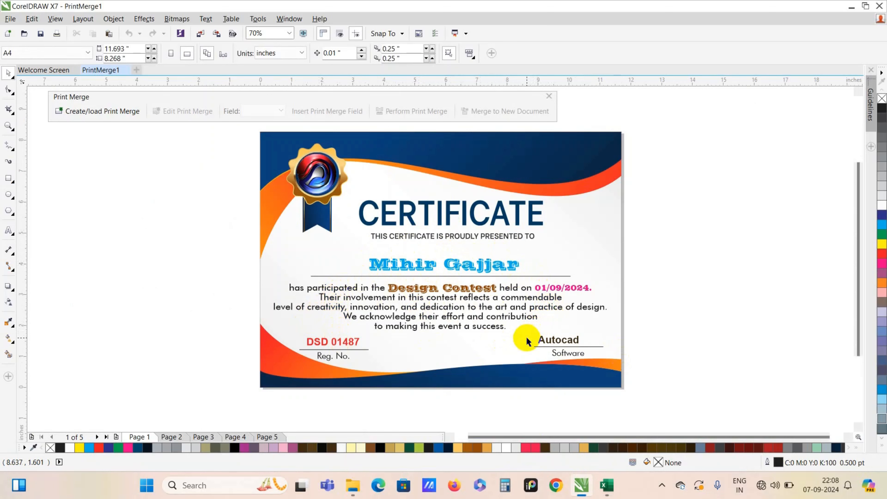
Page through the merged certificates on pages 1 to 5, examine each one's name, registration number and software, and return to page 1.
left_click(172, 436)
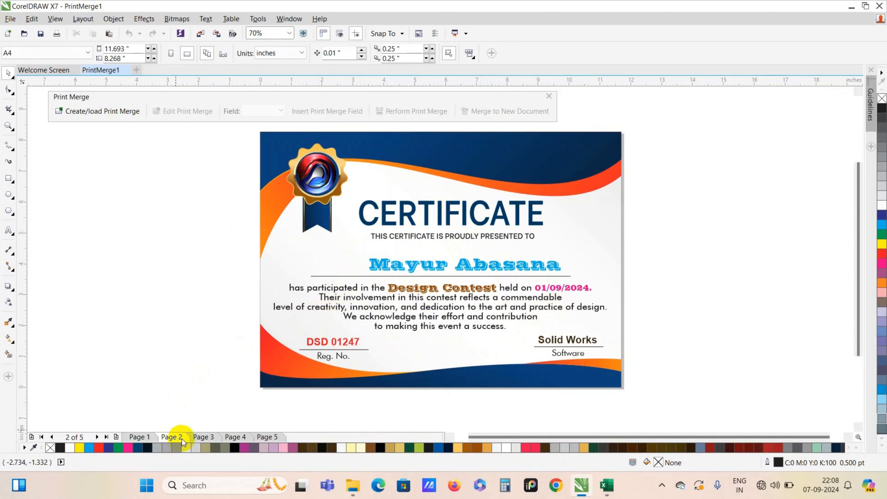
left_click(202, 437)
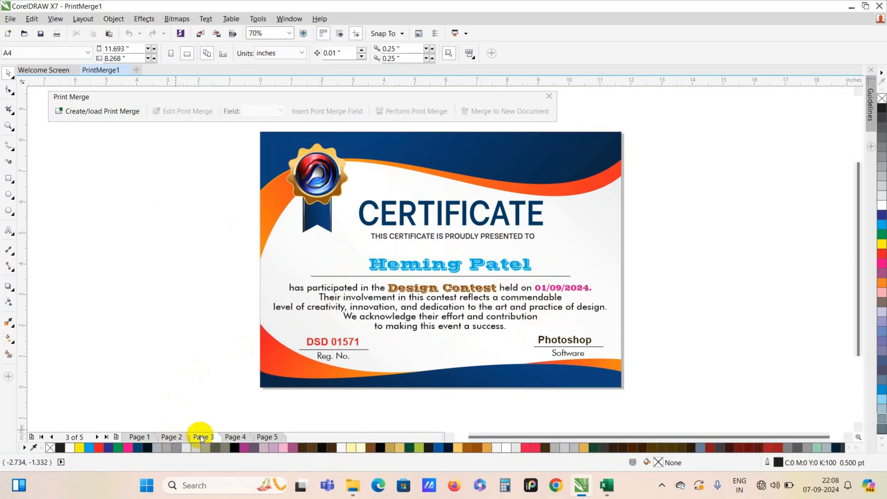
left_click(234, 437)
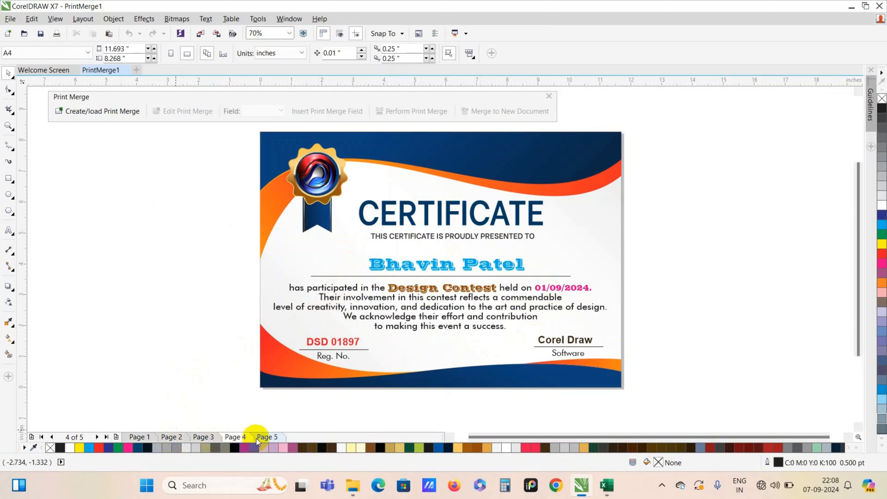
left_click(270, 438)
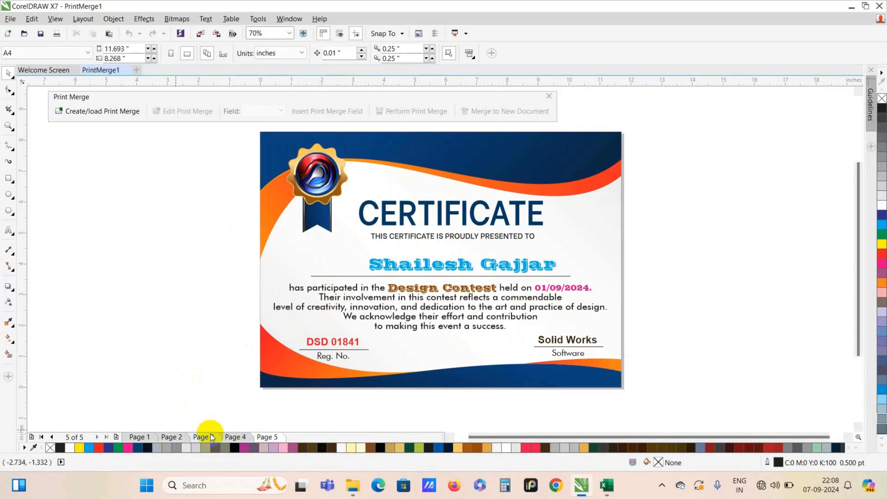
left_click(140, 437)
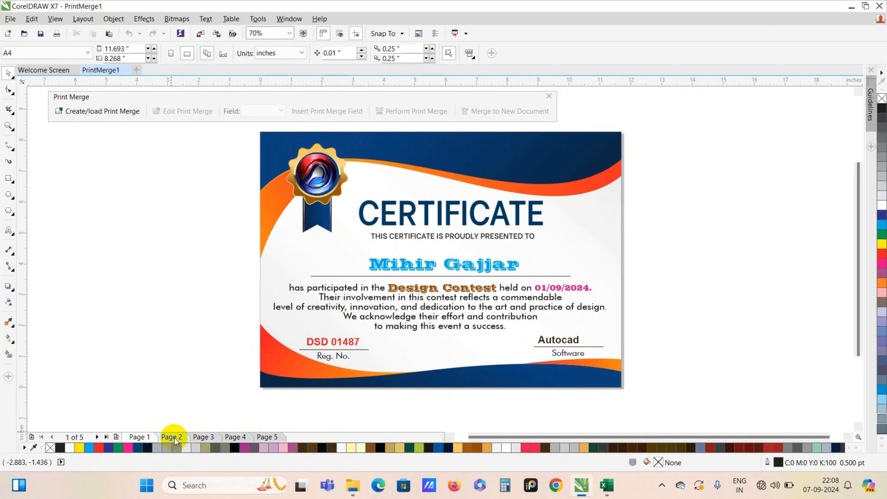
left_click(175, 438)
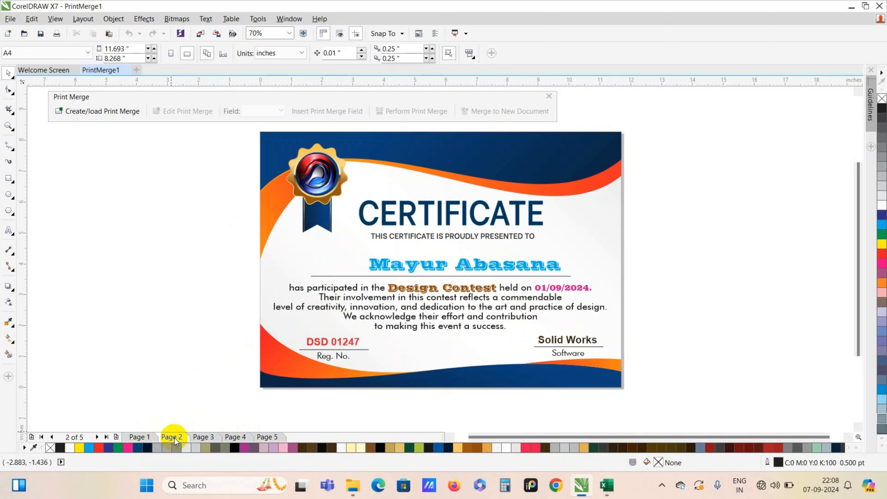
left_click(202, 437)
left_click(267, 438)
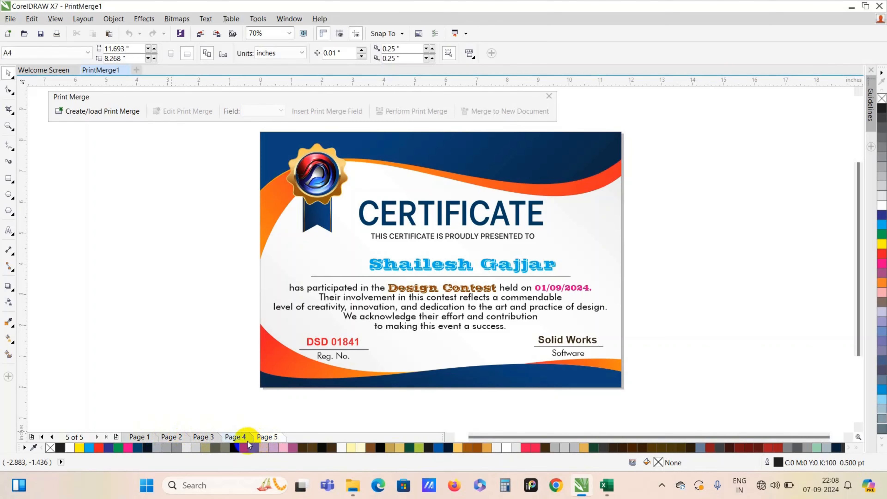
left_click(237, 438)
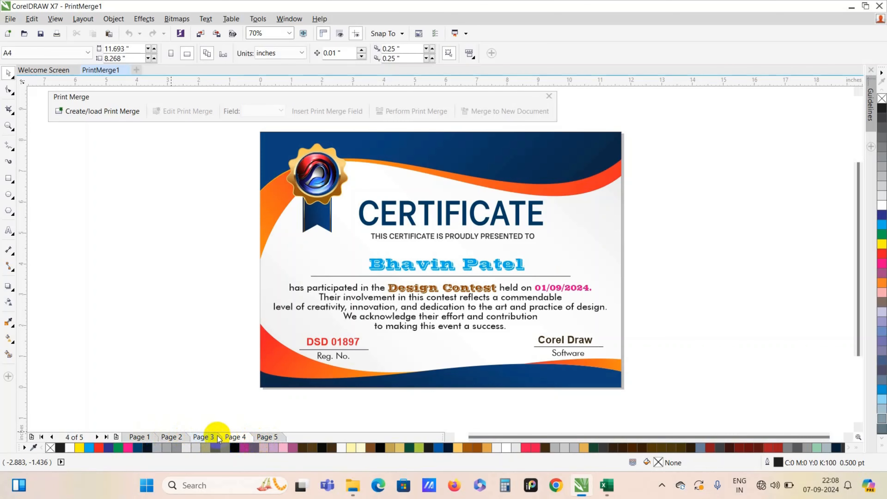
left_click(208, 438)
left_click(168, 439)
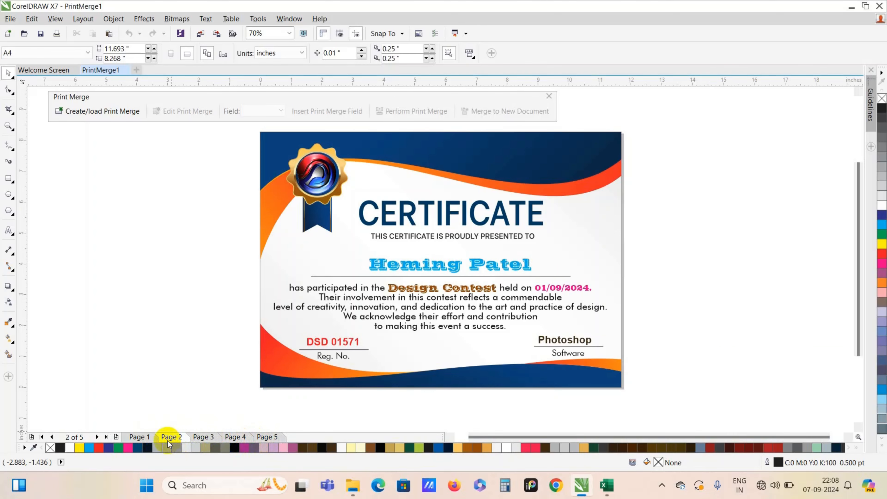
left_click(140, 438)
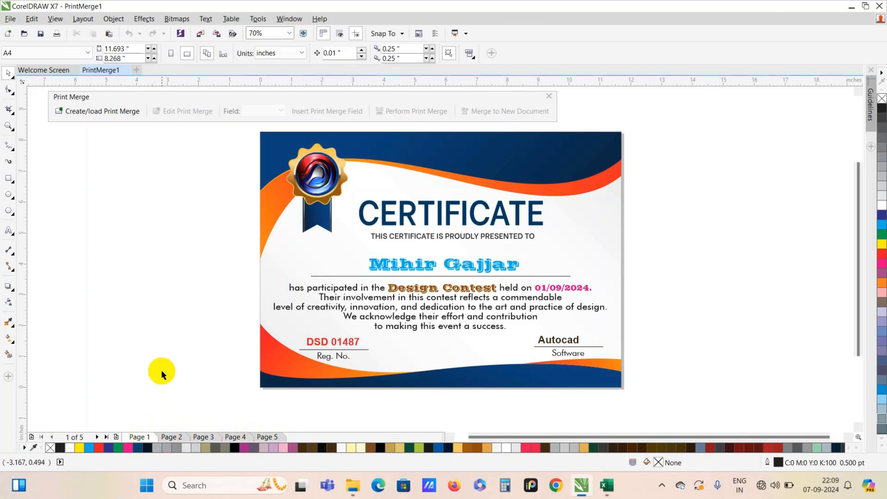